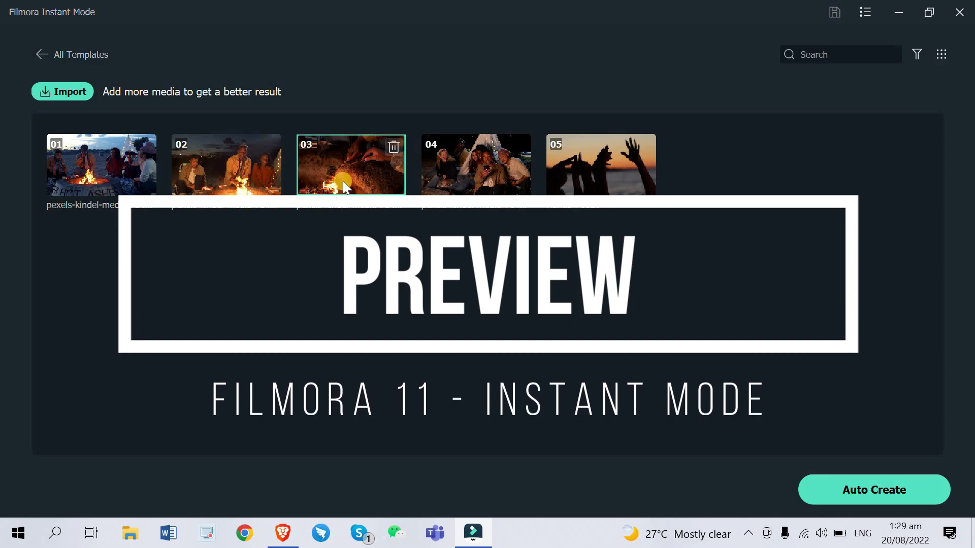
# Auto-create the templated video with titles from the five imported campfire clips.
pyautogui.click(877, 476)
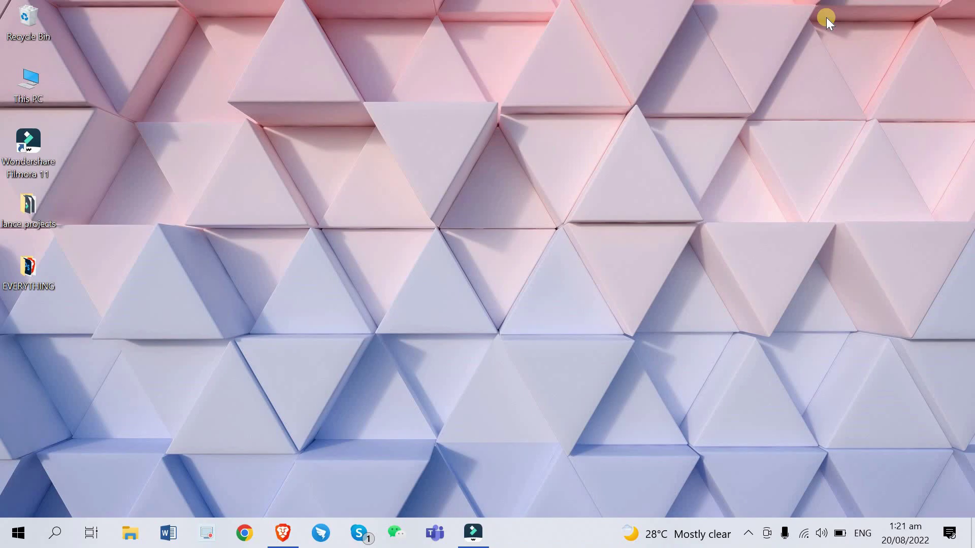
# Launch Filmora and switch its start window to the Instant Mode template gallery.
pyautogui.click(487, 523)
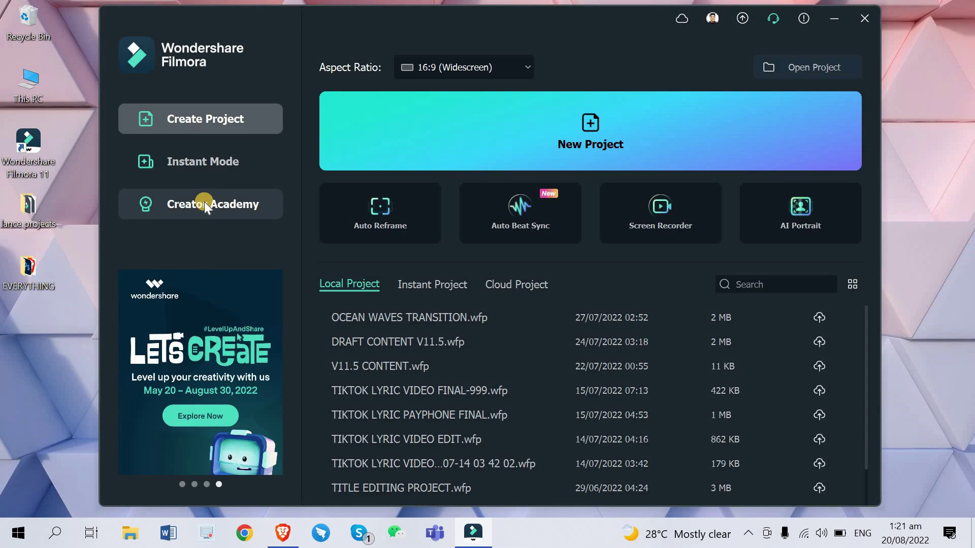
pyautogui.click(203, 166)
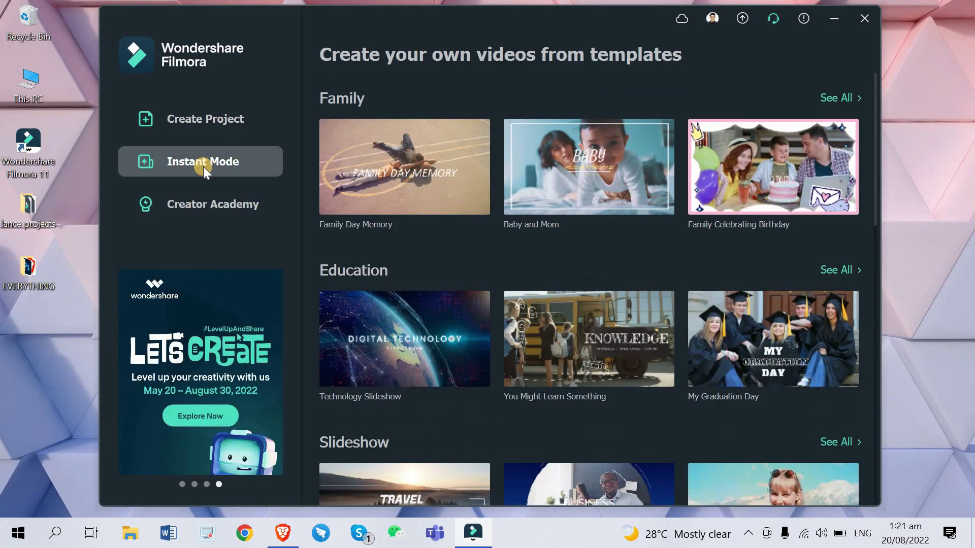
pyautogui.moveTo(433, 202)
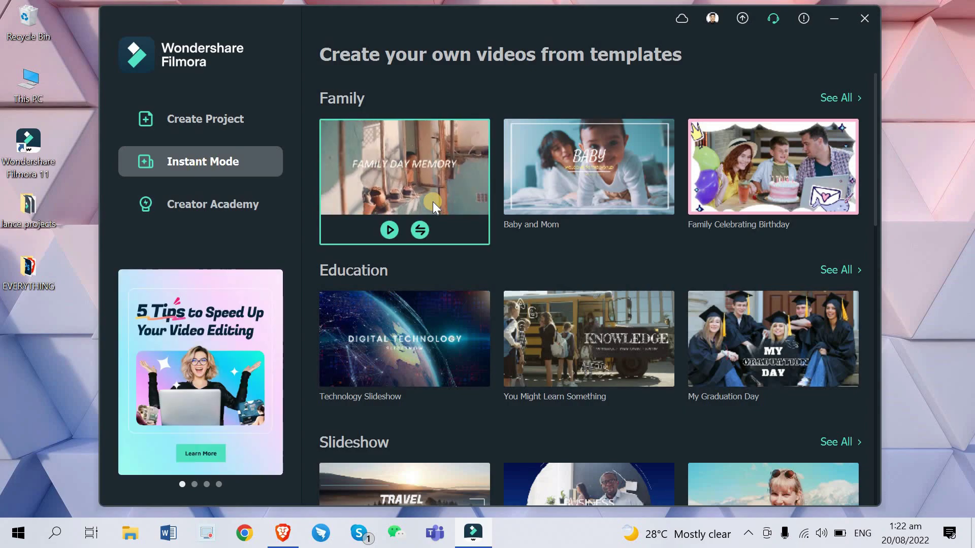
pyautogui.moveTo(754, 358)
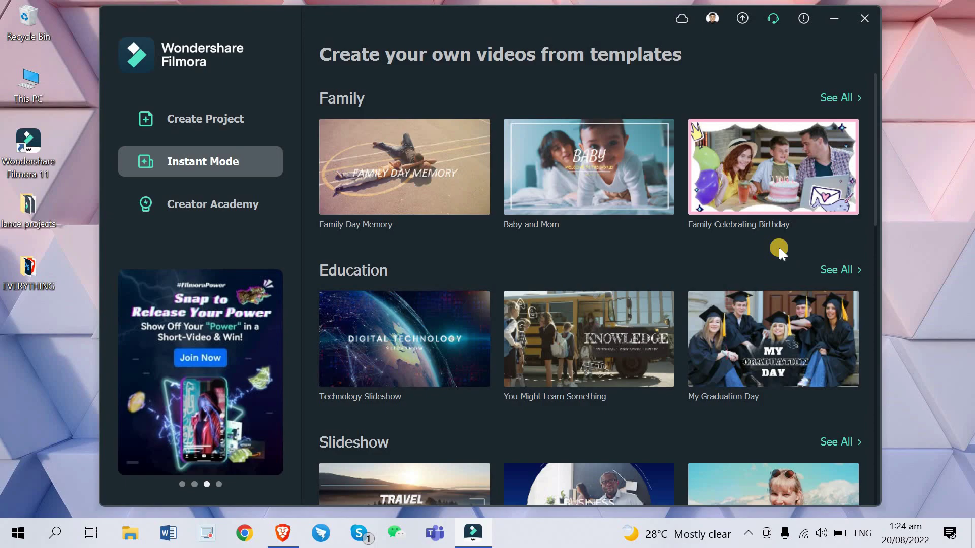
# Open the full template browser and browse the Travel, Education, Family, Holiday, Birthday and Love themes.
pyautogui.click(844, 96)
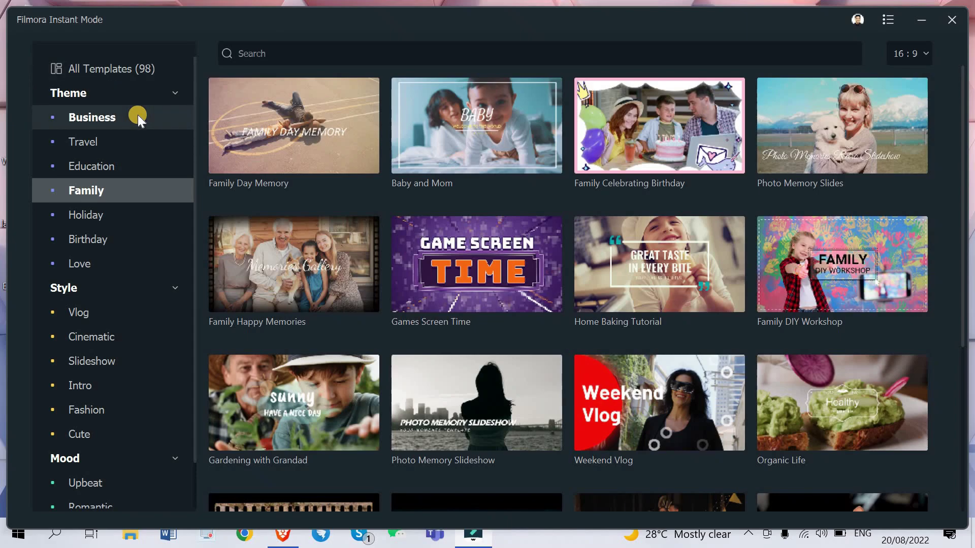
pyautogui.click(126, 133)
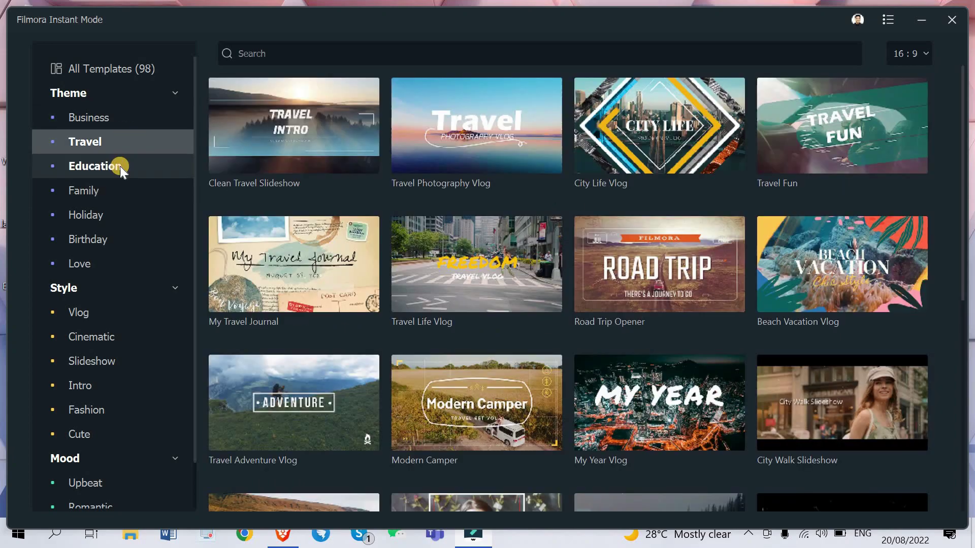
pyautogui.click(120, 166)
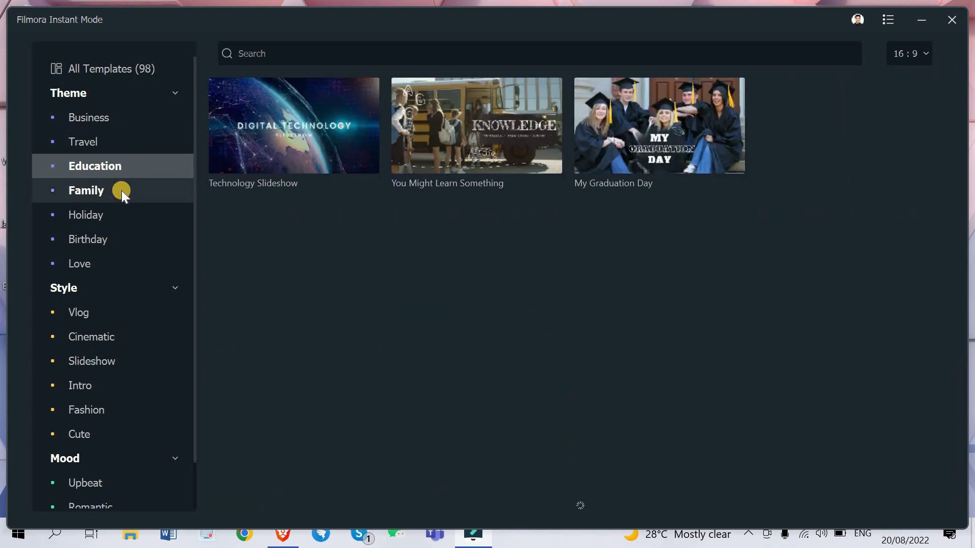
pyautogui.click(120, 190)
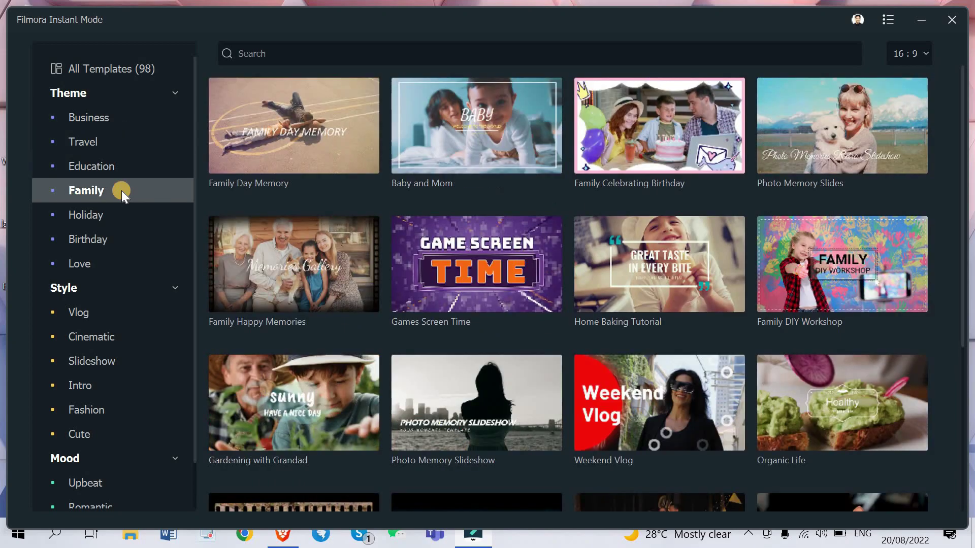
pyautogui.click(124, 219)
pyautogui.click(122, 234)
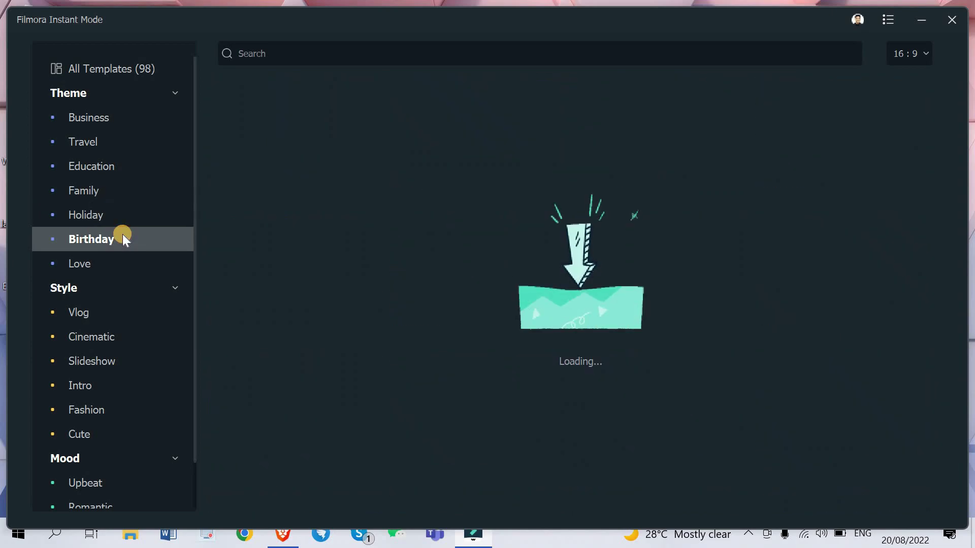
pyautogui.click(119, 258)
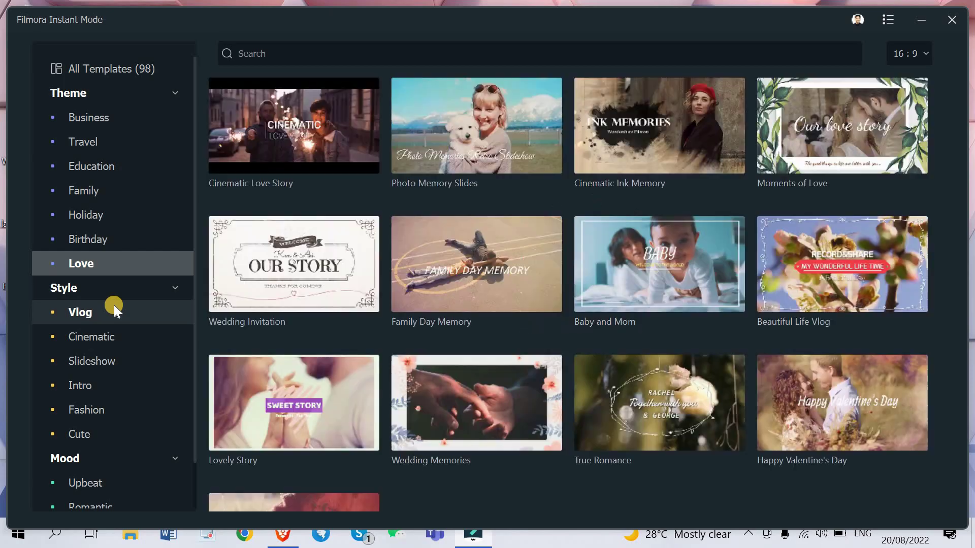
# Scroll down to the mood categories and show the Happy templates.
pyautogui.scroll(-1, 114, 306)
pyautogui.click(85, 483)
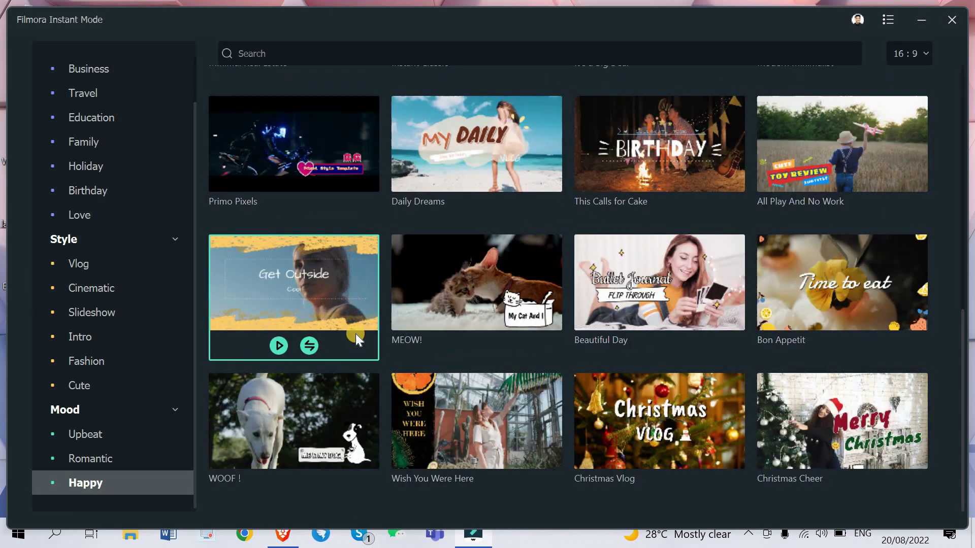
pyautogui.scroll(-10, 356, 334)
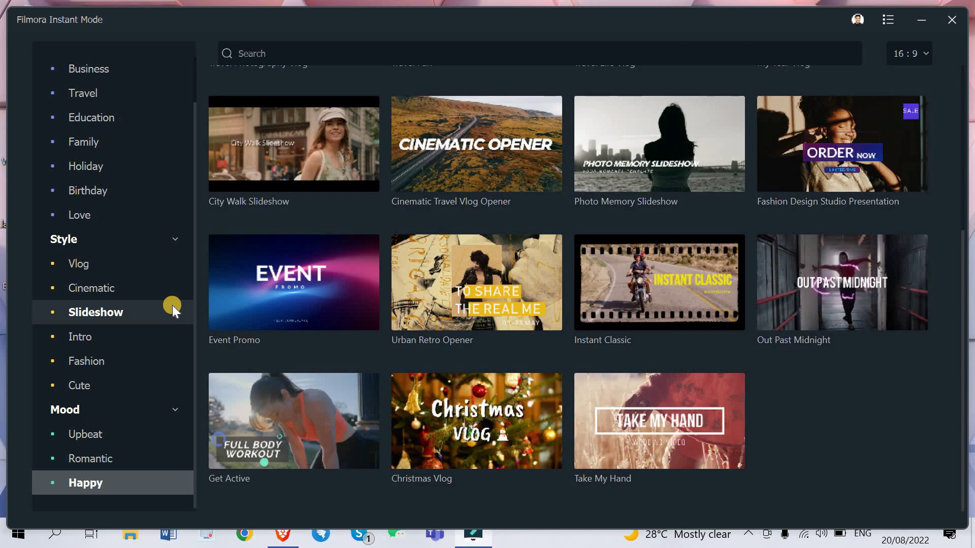
pyautogui.scroll(1, 173, 306)
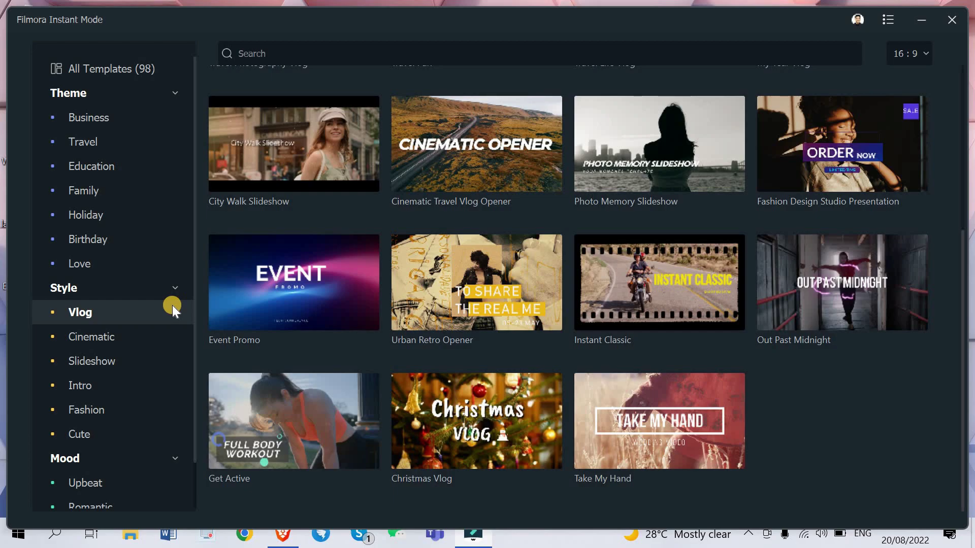
# Search templates for 'beach' and preview the Beach Vacation Vlog template.
pyautogui.click(291, 53)
pyautogui.write('beach')
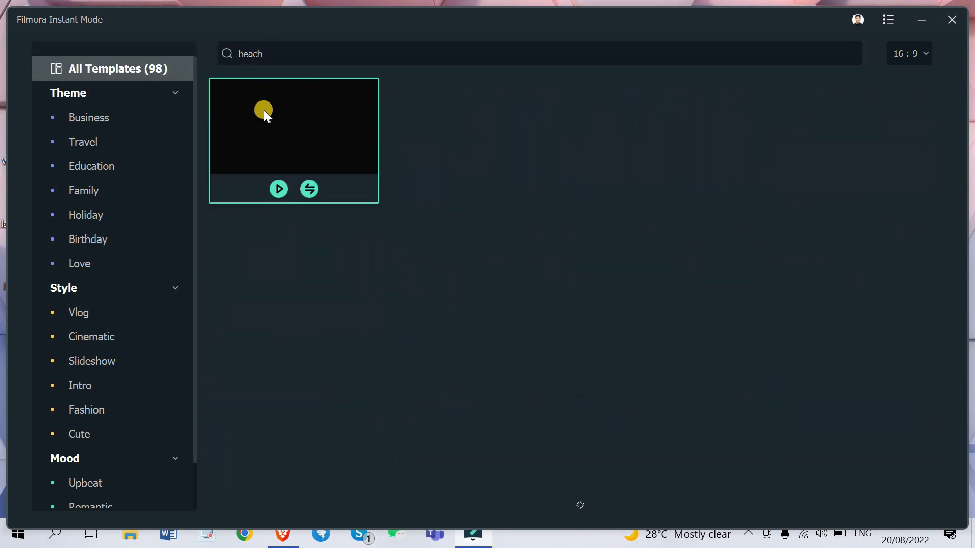
pyautogui.moveTo(349, 120)
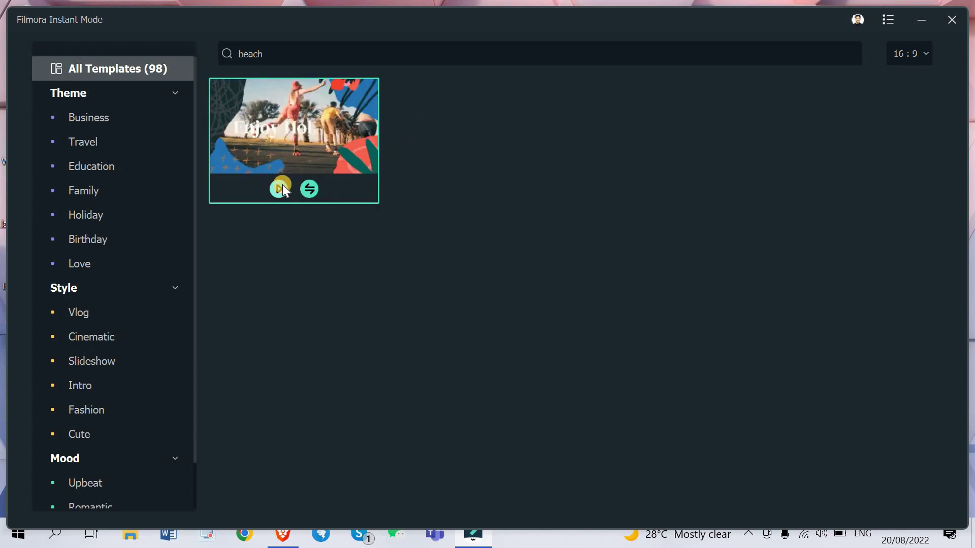
pyautogui.click(283, 185)
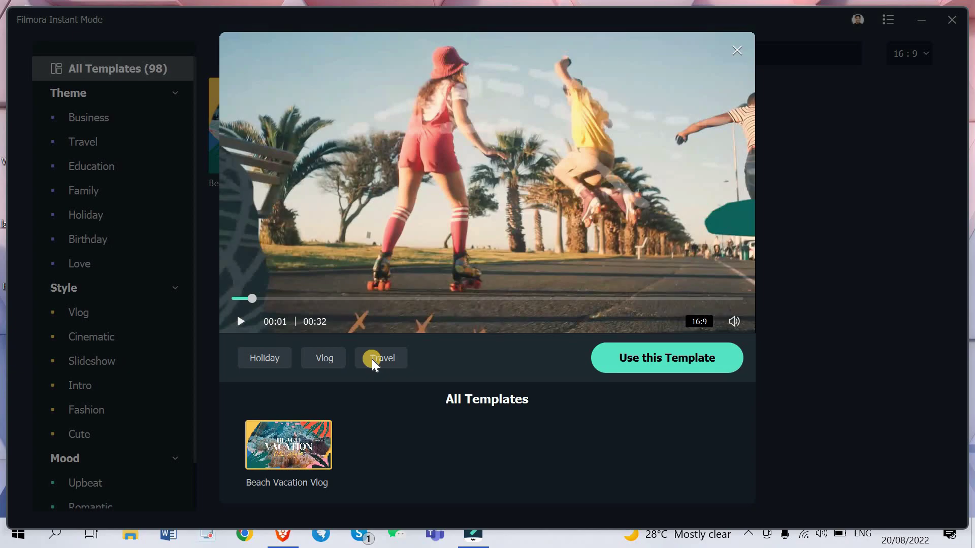
# Use the Beach Vacation Vlog template and import Hands - 6128 plus four campfire videos from Downloads > Video.
pyautogui.click(622, 351)
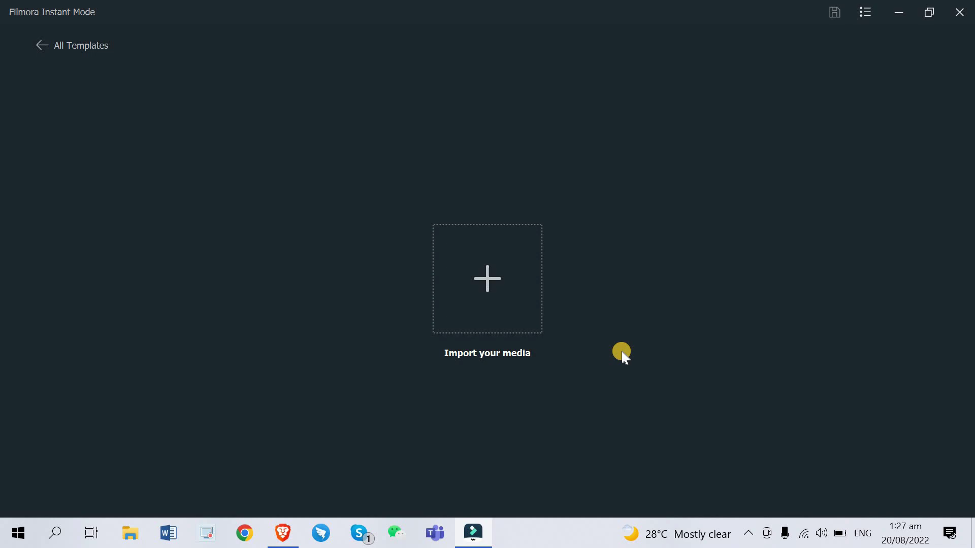
pyautogui.click(486, 278)
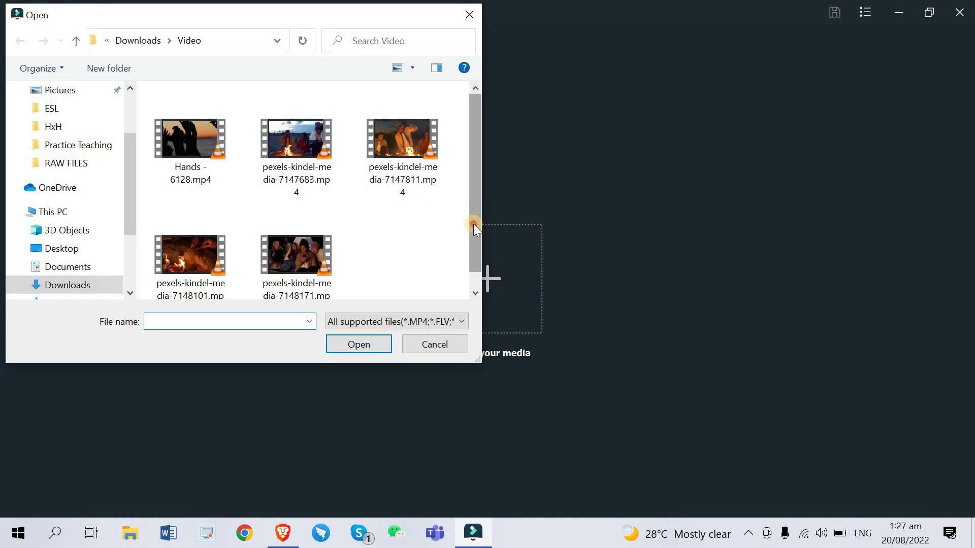
pyautogui.scroll(-1, 473, 223)
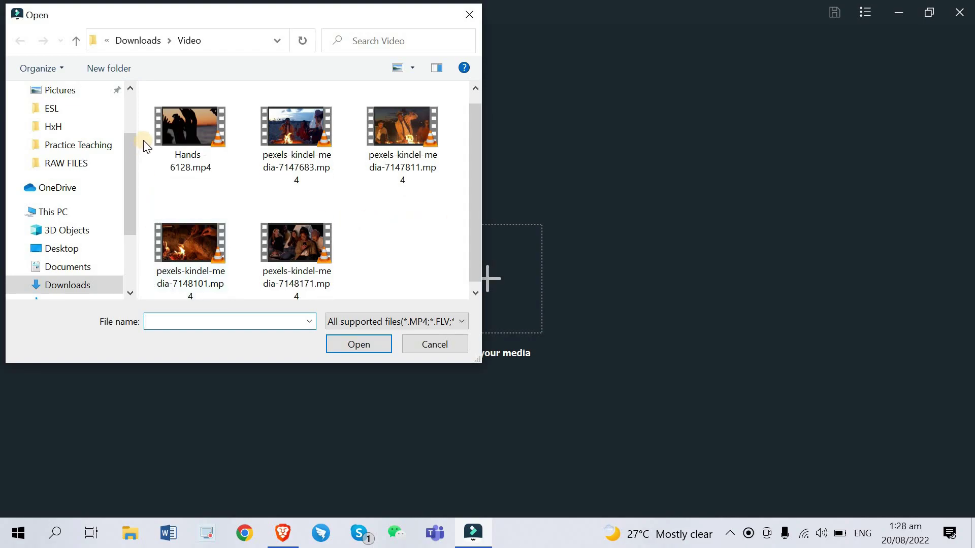
pyautogui.moveTo(144, 139); pyautogui.dragTo(400, 253)
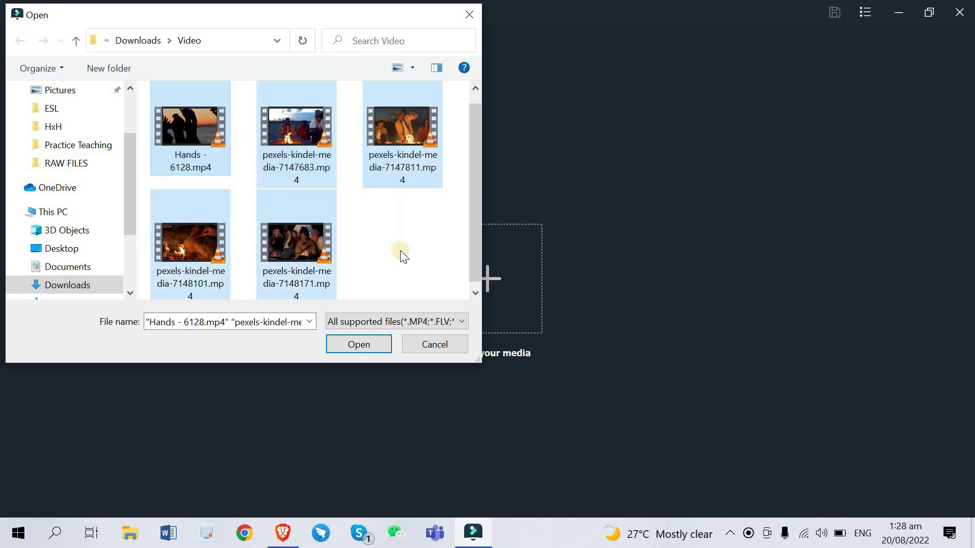
pyautogui.click(373, 345)
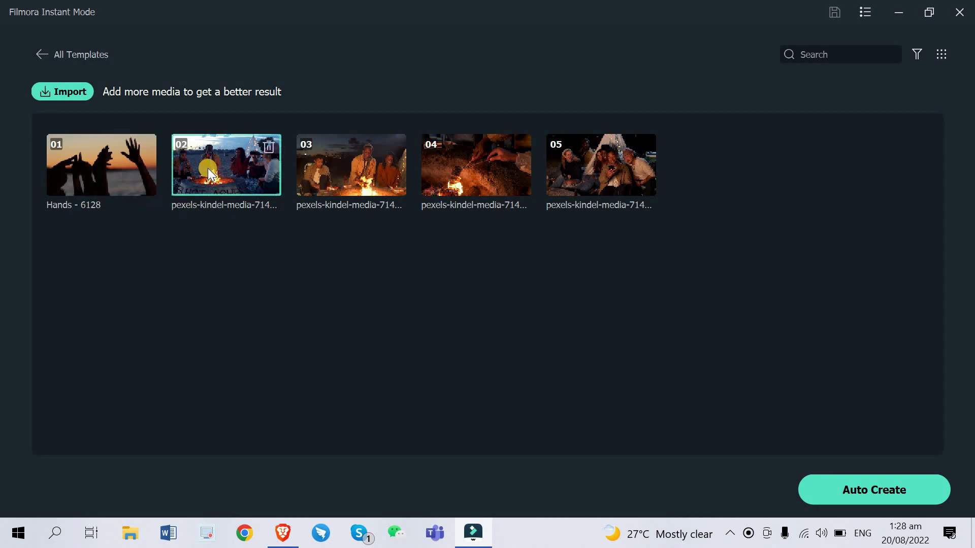
# Put the beach campfire clip first and Hands last, then auto-create the highlight video.
pyautogui.moveTo(209, 169); pyautogui.dragTo(106, 183)
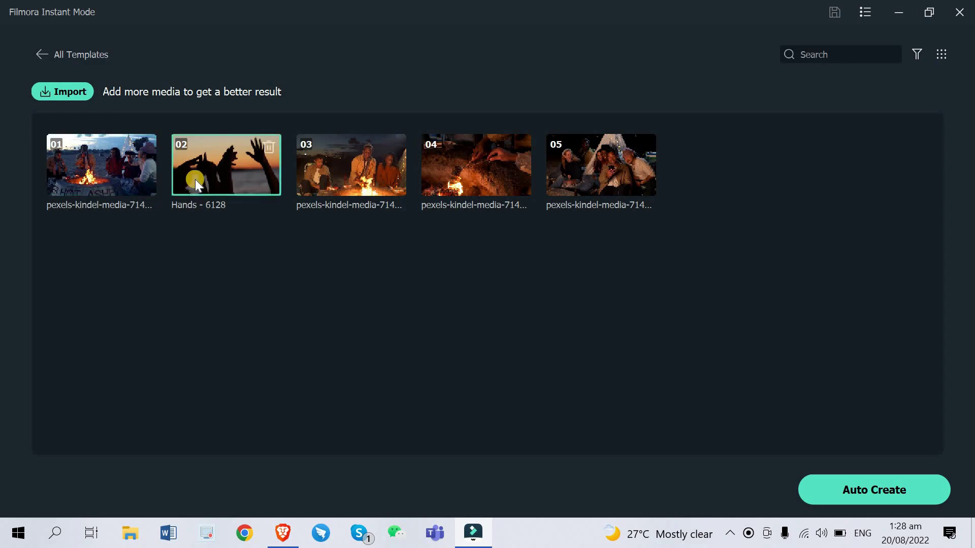
pyautogui.moveTo(195, 178); pyautogui.dragTo(610, 169)
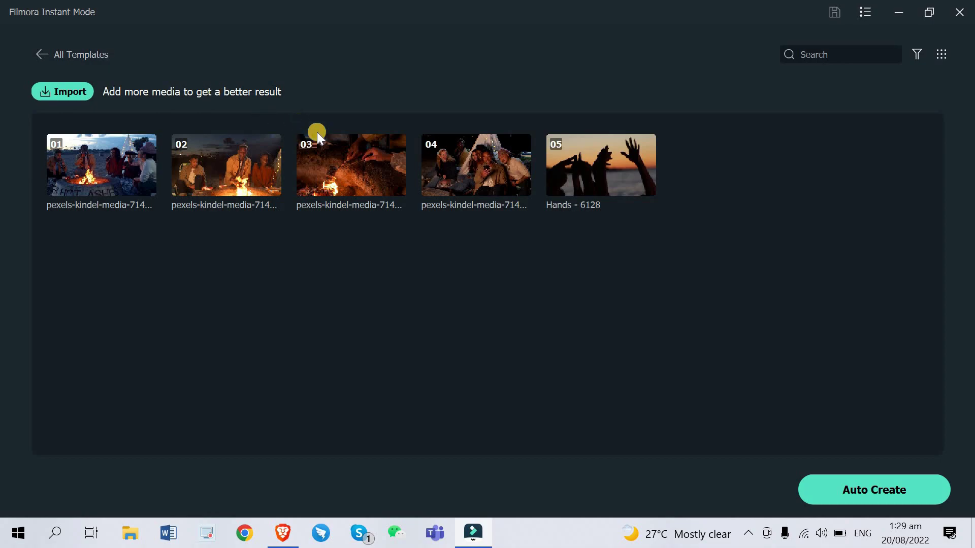
pyautogui.moveTo(273, 174)
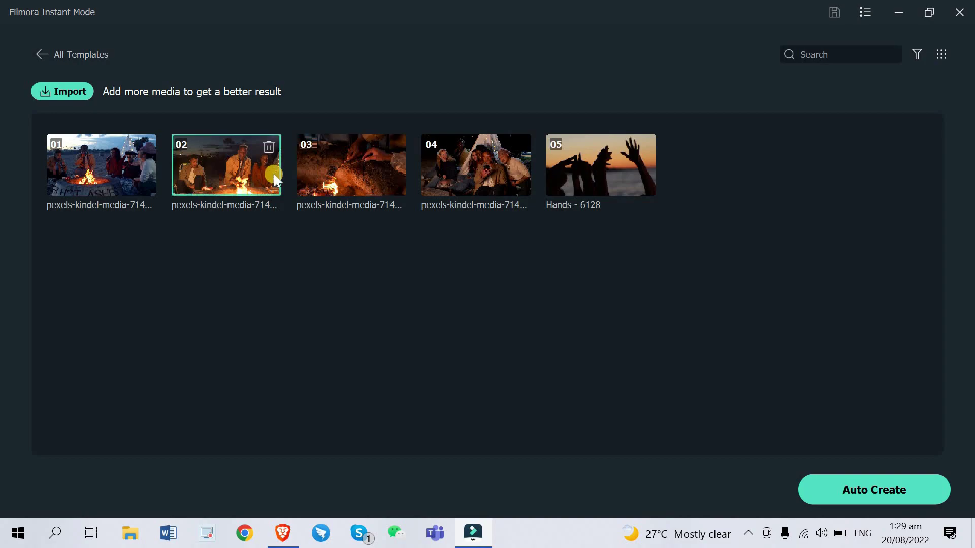
pyautogui.moveTo(343, 181)
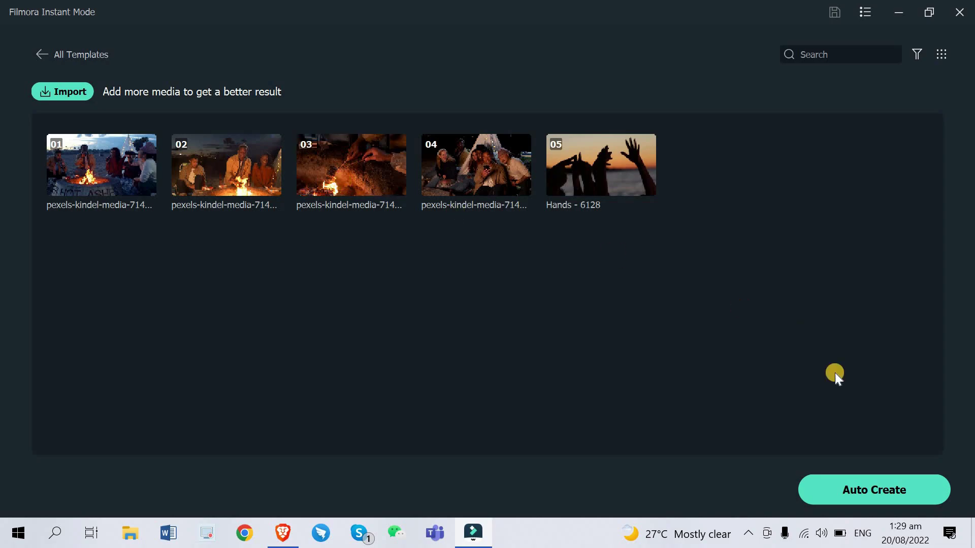
pyautogui.click(877, 477)
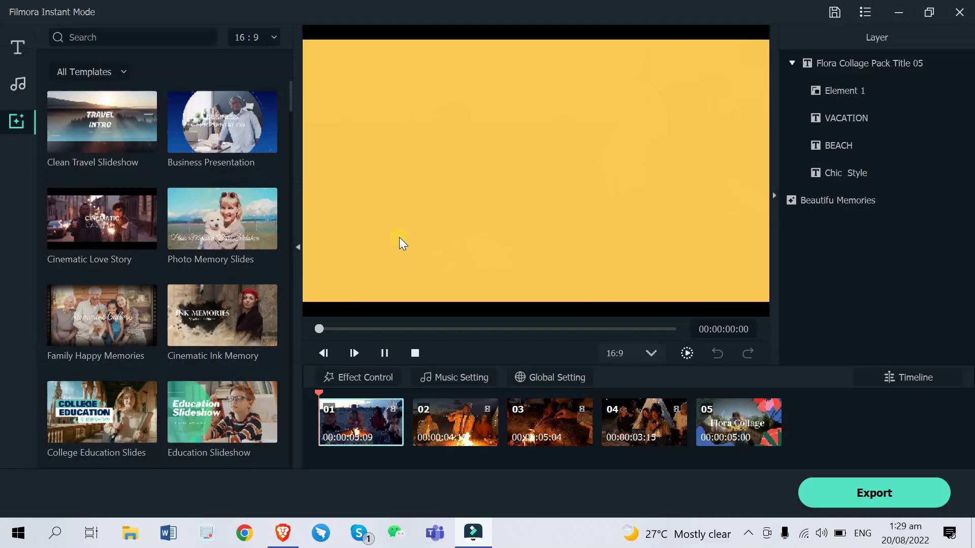
# Review the auto-created video by scrubbing through it and replaying it from the start.
pyautogui.click(411, 241)
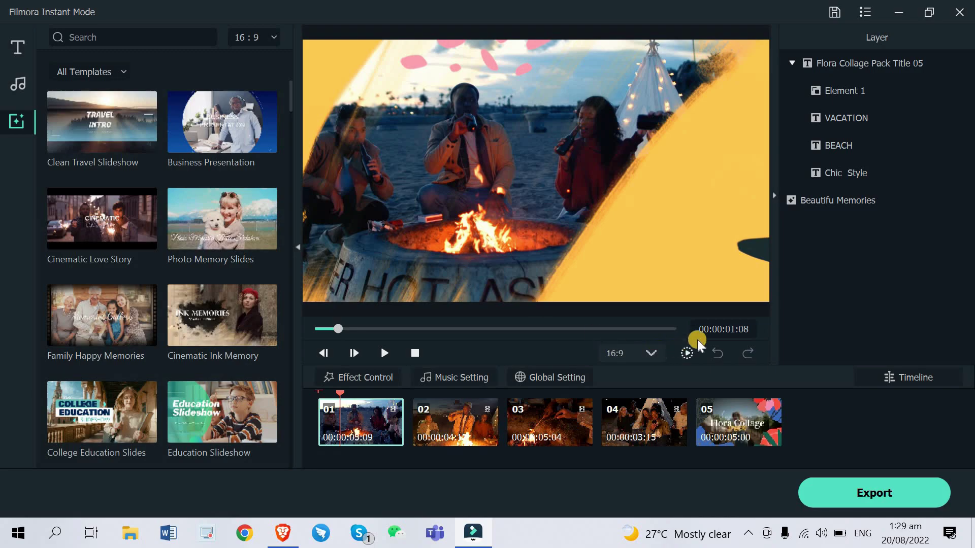
pyautogui.click(672, 328)
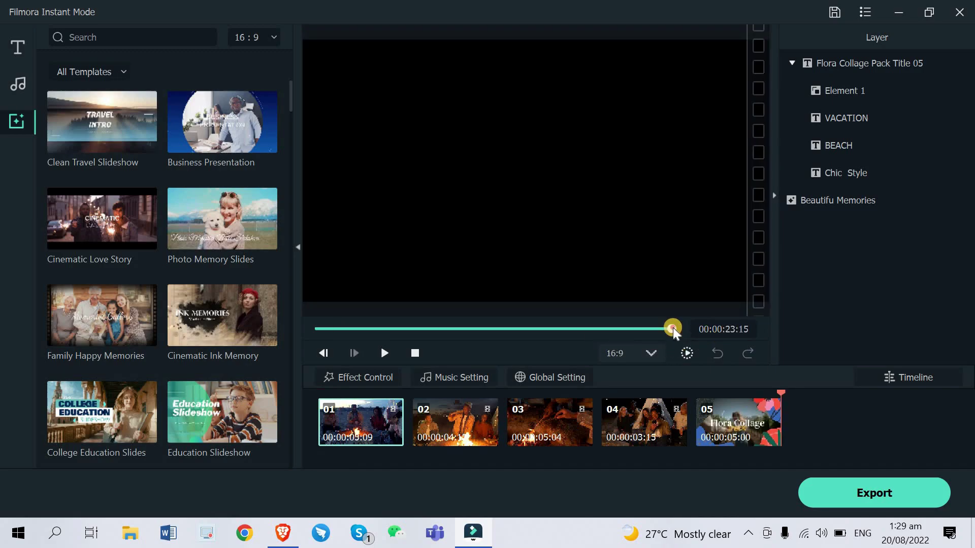
pyautogui.moveTo(419, 328); pyautogui.dragTo(318, 329)
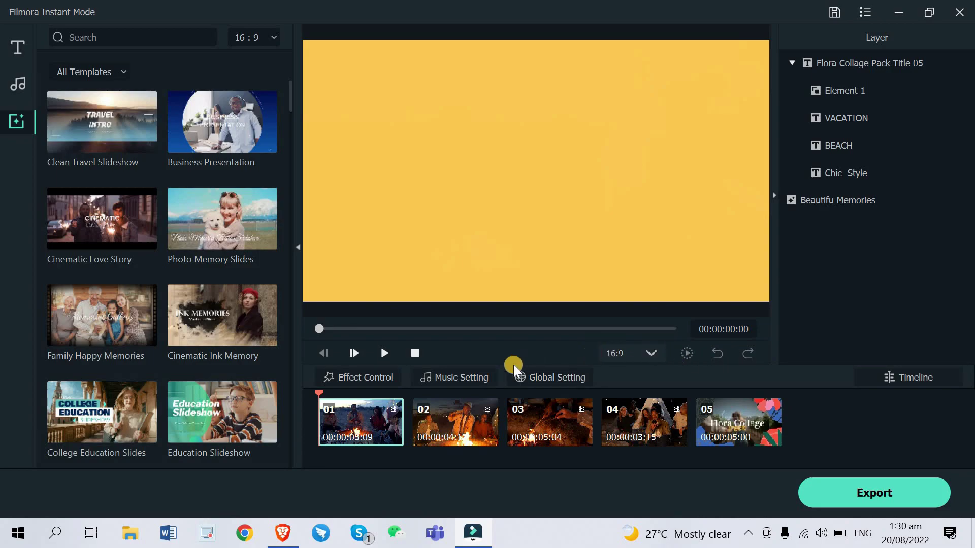
pyautogui.click(385, 353)
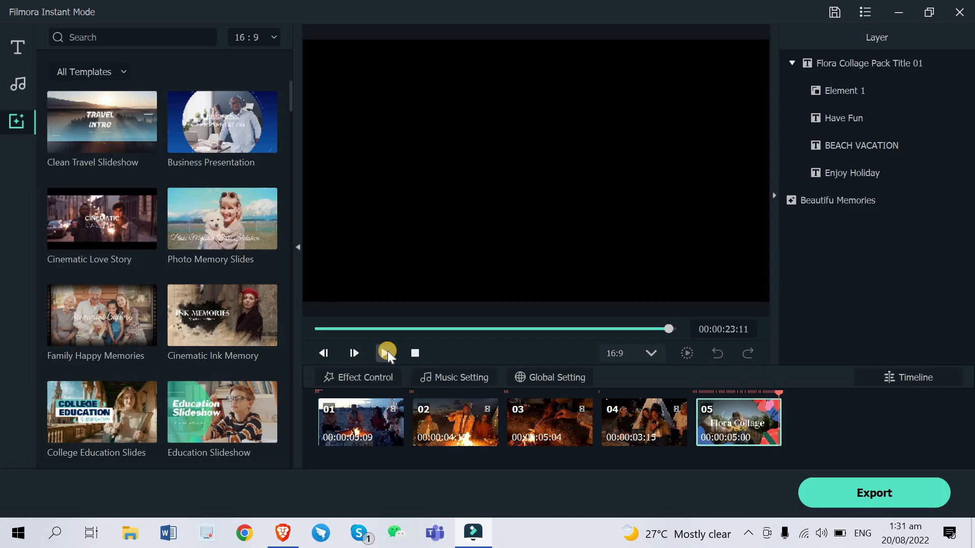
# Select clip 01, play from 00:00:01:15, and select its Chic Style title in the preview.
pyautogui.click(373, 392)
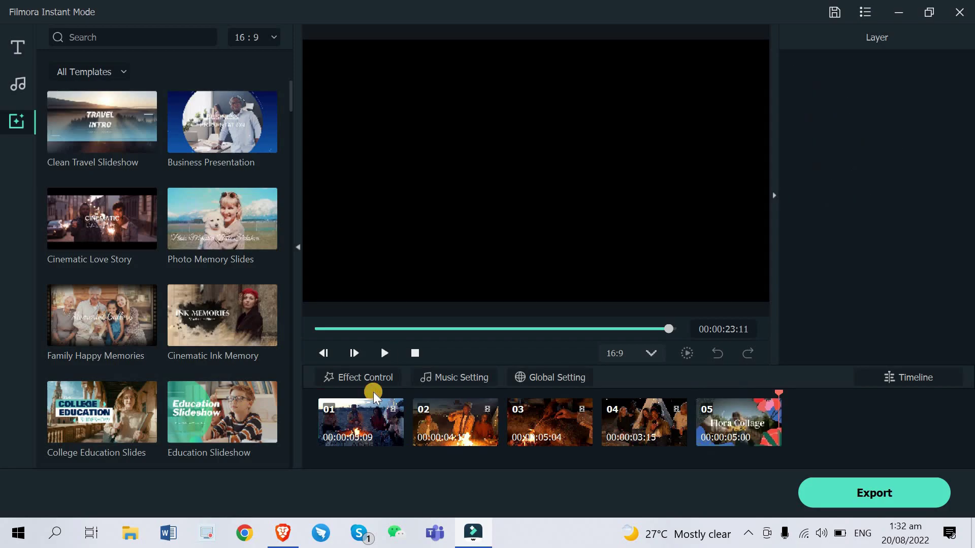
pyautogui.click(359, 402)
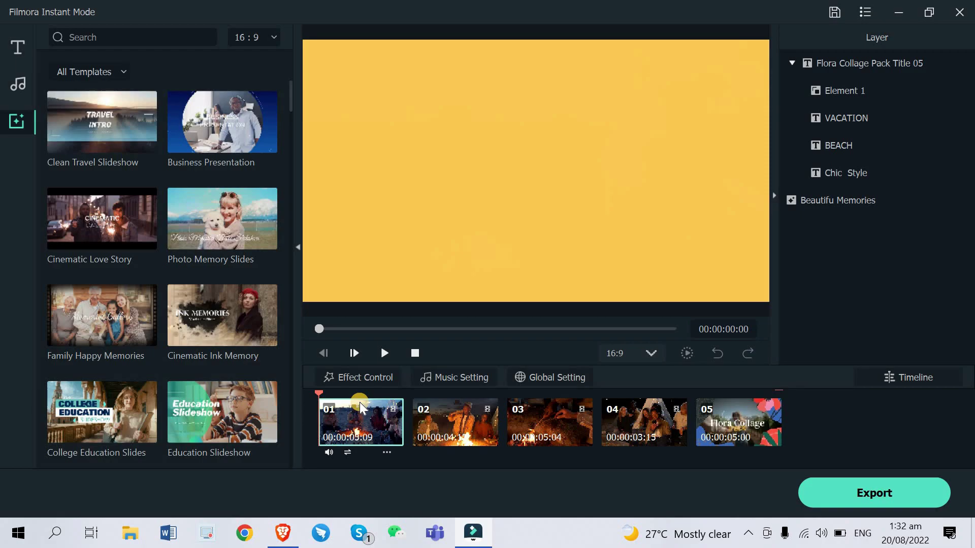
pyautogui.click(344, 329)
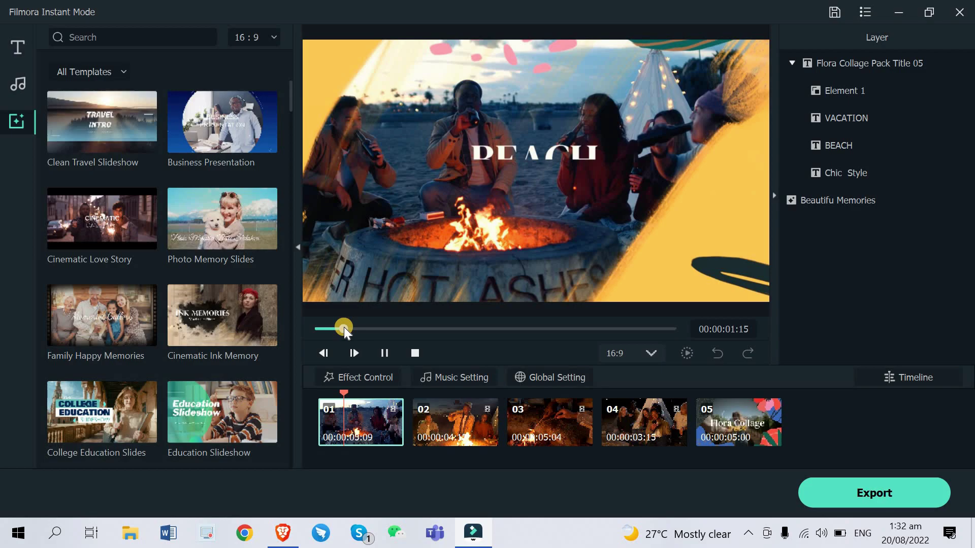
pyautogui.press('space')
pyautogui.press('space')
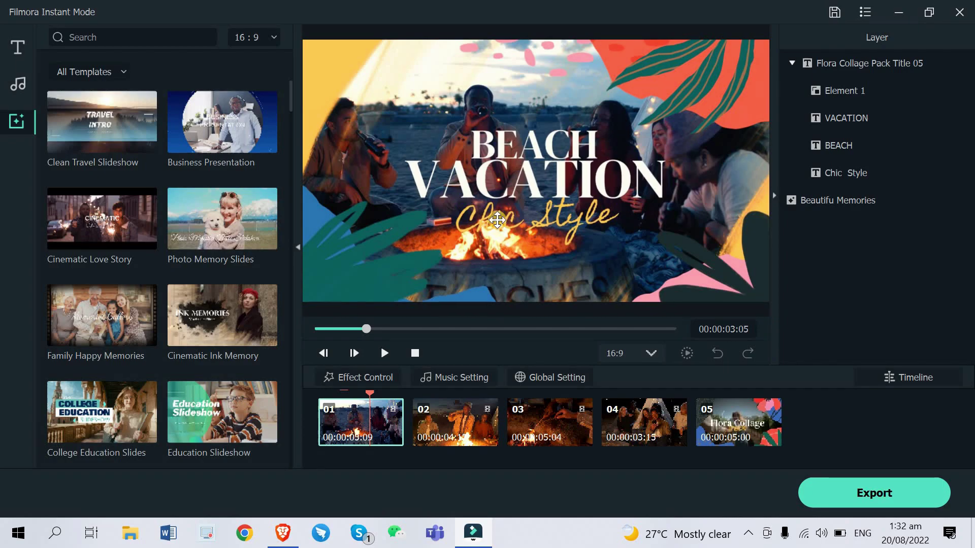
pyautogui.click(497, 220)
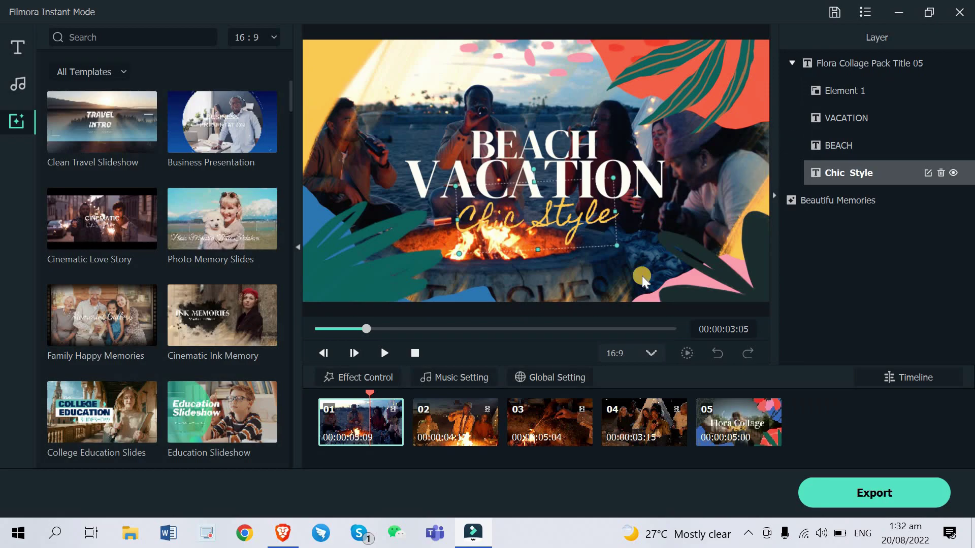
# Replace the Chic Style subtitle text with 'with the squad!'.
pyautogui.click(927, 173)
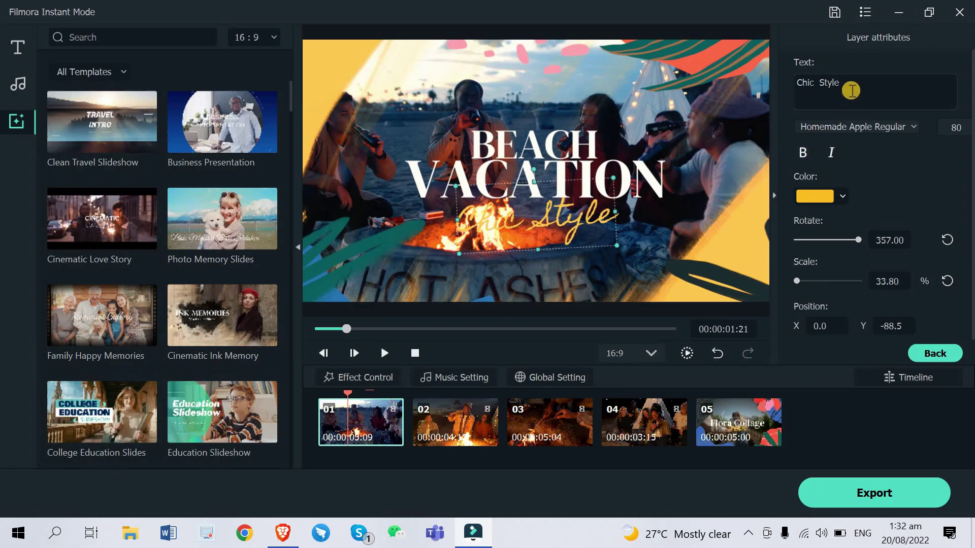
pyautogui.tripleClick(868, 83)
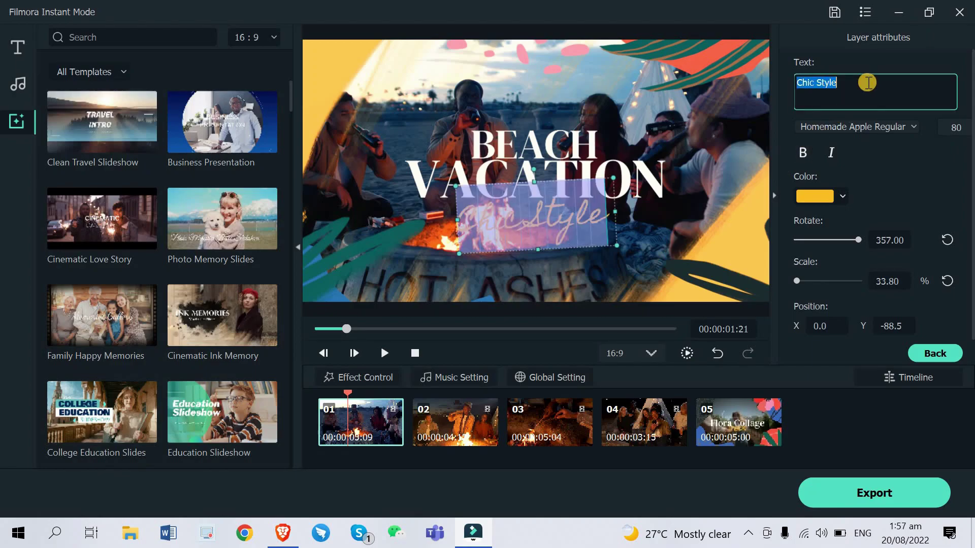
pyautogui.write('with th')
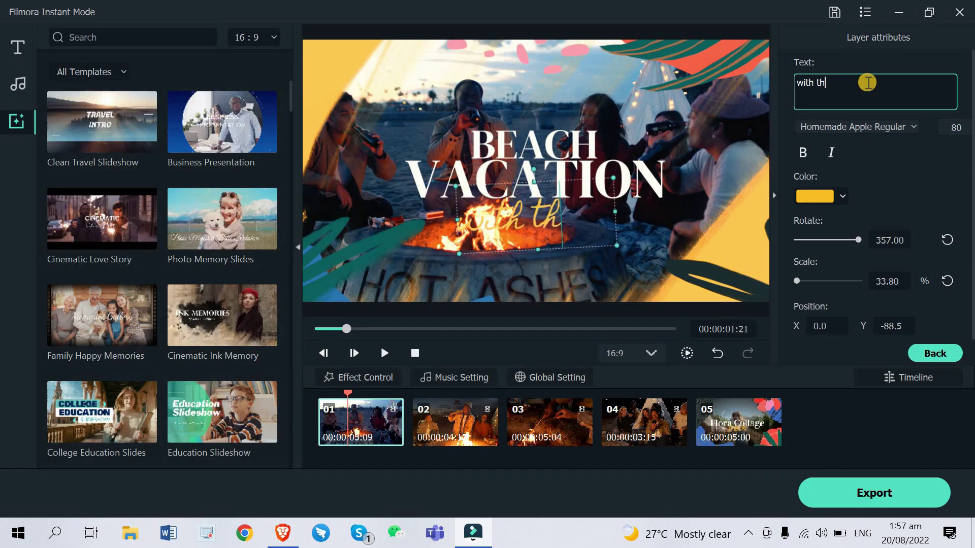
pyautogui.write('e squad!')
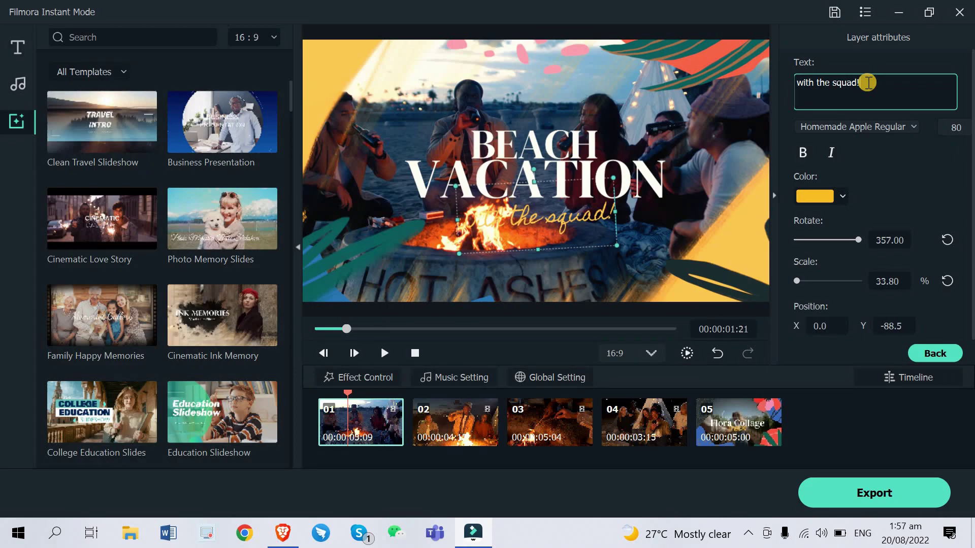
# Name the export output 'Beach Vlog Highlight' instead of My Video.
pyautogui.click(851, 492)
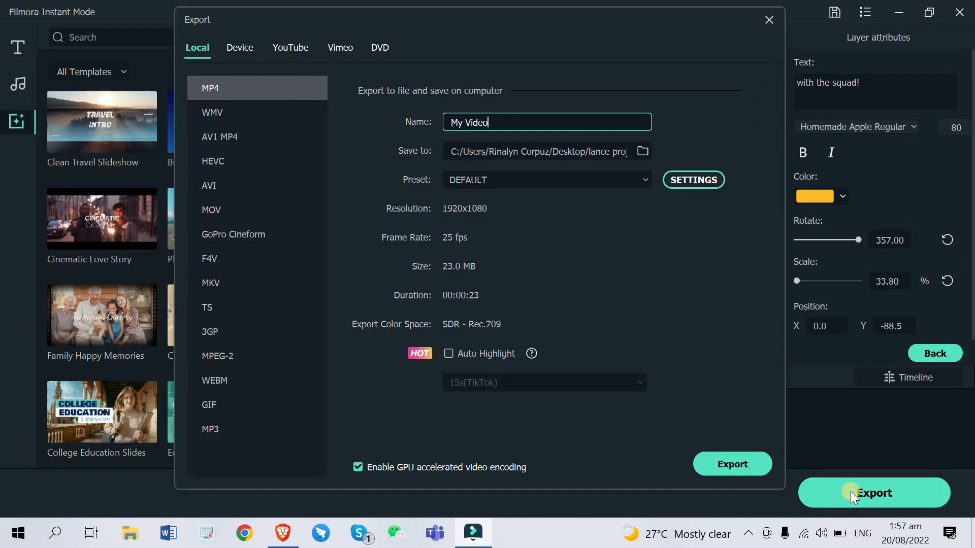
pyautogui.click(485, 123)
pyautogui.press('BackSpace')
pyautogui.press('BackSpace')
pyautogui.press('BackSpace')
pyautogui.press('BackSpace')
pyautogui.press('BackSpace')
pyautogui.press('BackSpace')
pyautogui.press('BackSpace')
pyautogui.press('BackSpace')
pyautogui.write('Beach Vlog Highlight')
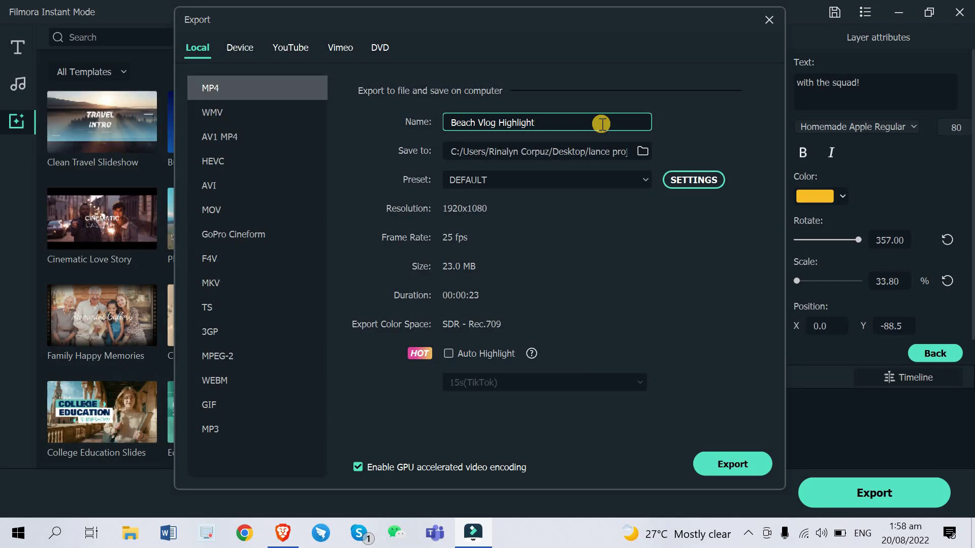
# Switch the export to a Custom preset with a 60 fps frame rate.
pyautogui.click(548, 180)
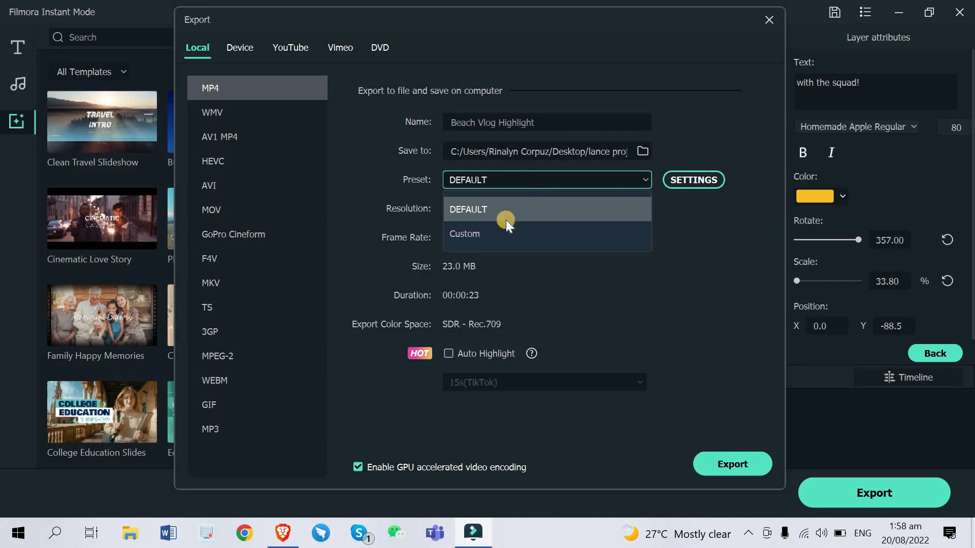
pyautogui.click(502, 228)
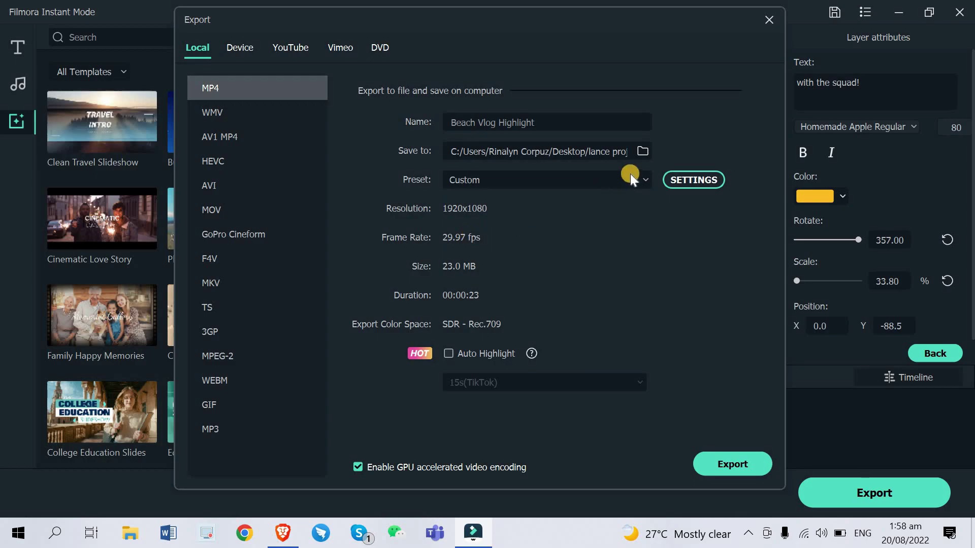
pyautogui.click(692, 180)
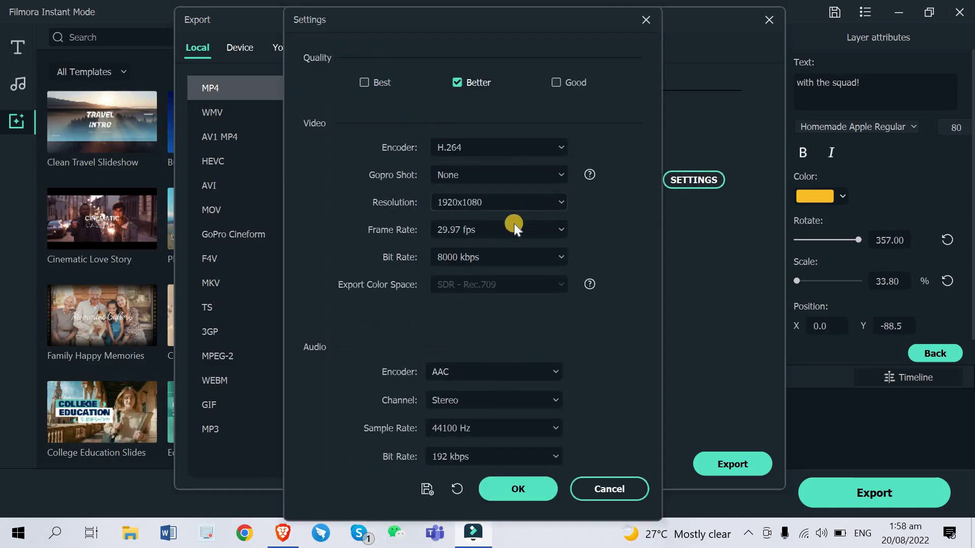
pyautogui.click(503, 230)
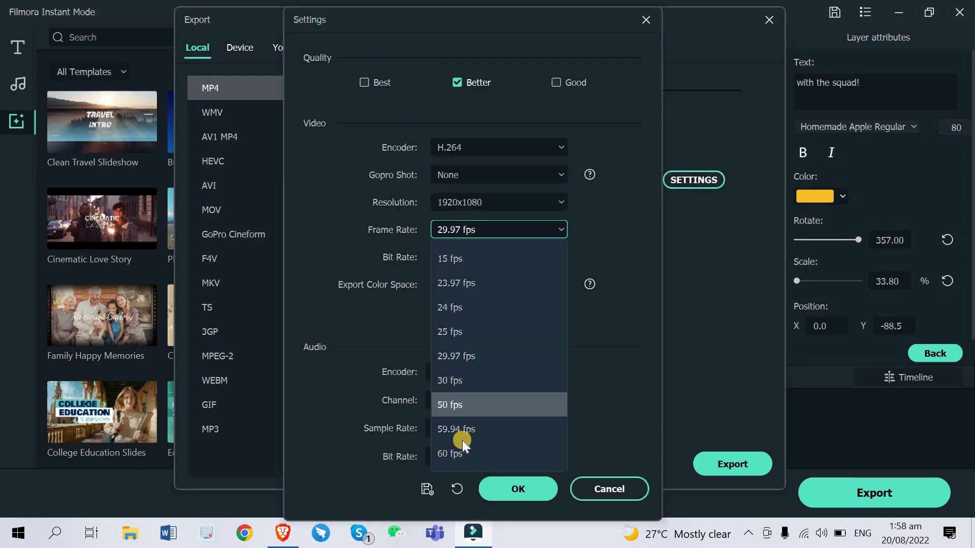
pyautogui.click(460, 451)
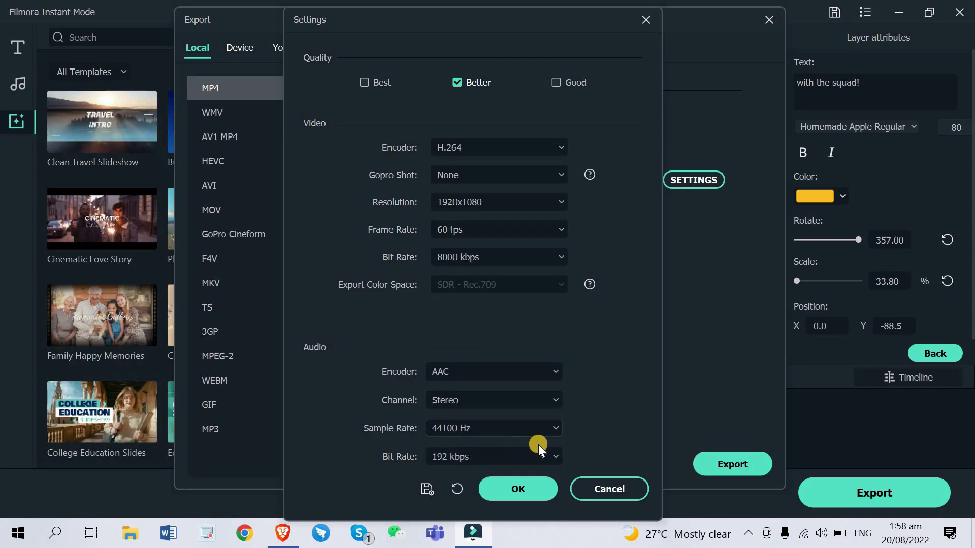
pyautogui.click(527, 492)
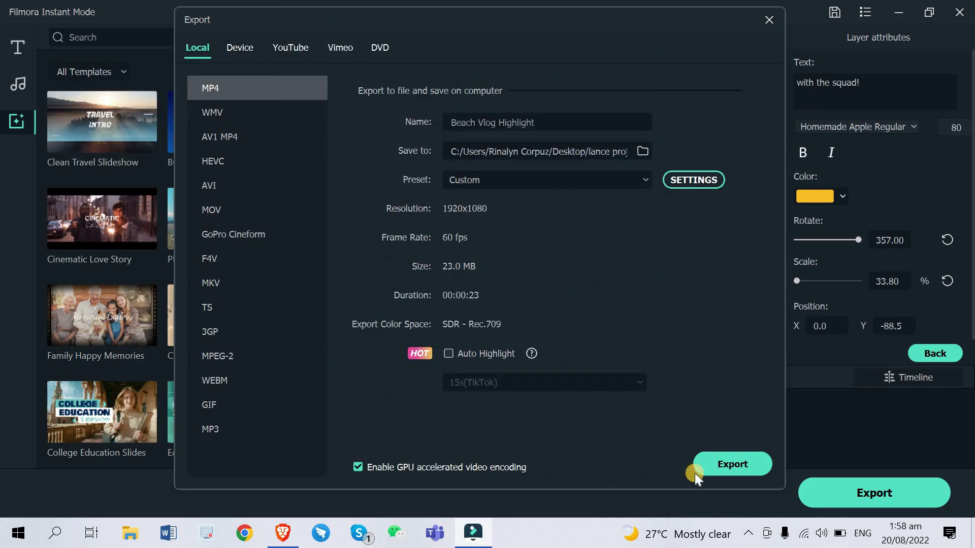
# Start exporting the highlight video as a 60 fps MP4.
pyautogui.click(721, 465)
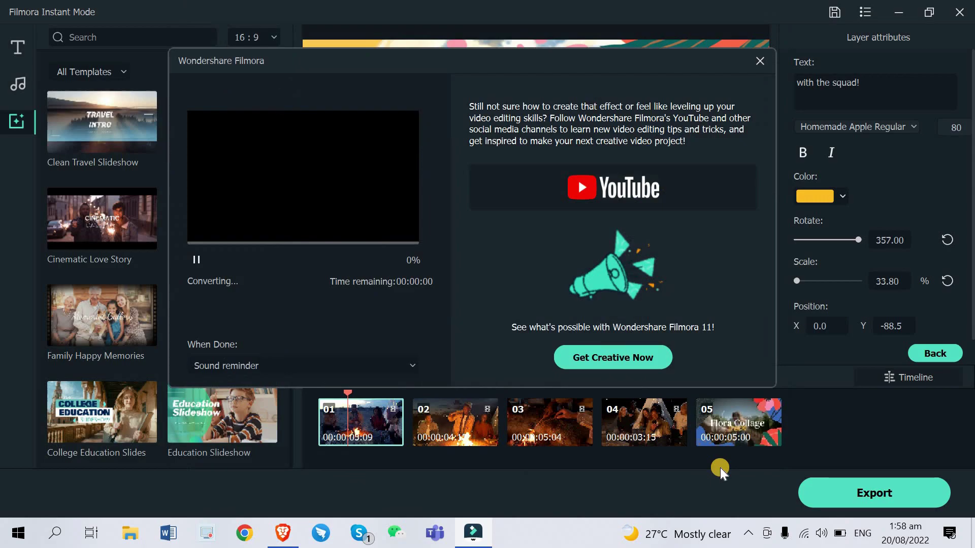